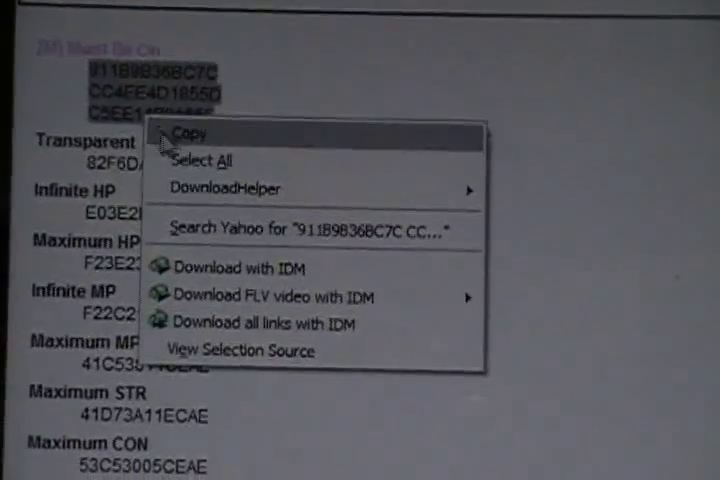
Step: Copy the marked cheat code lines from the cheat page
click(170, 134)
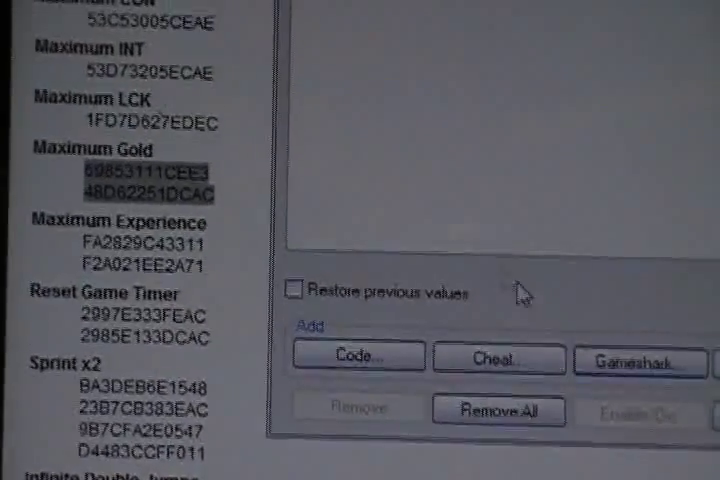
Step: Start a new GameShark code entry in VisualBoyAdvance
click(656, 357)
Step: Paste the two Maximum Gold code lines as a GameShark code, skip the extra entry, and leave the cheat list
right_click(548, 138)
click(600, 237)
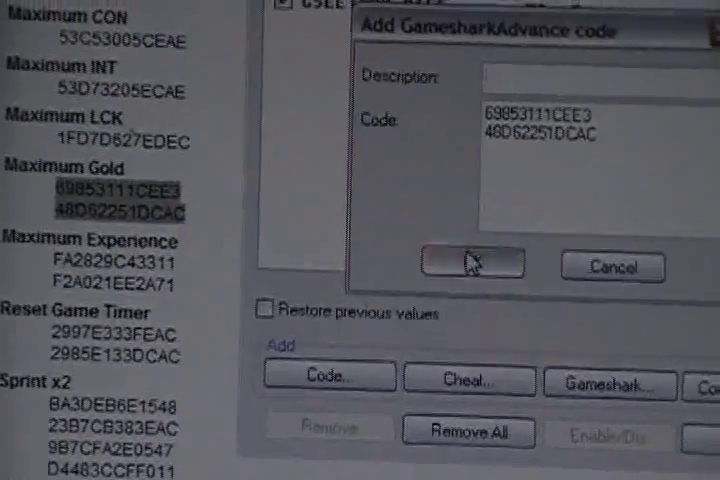
click(470, 262)
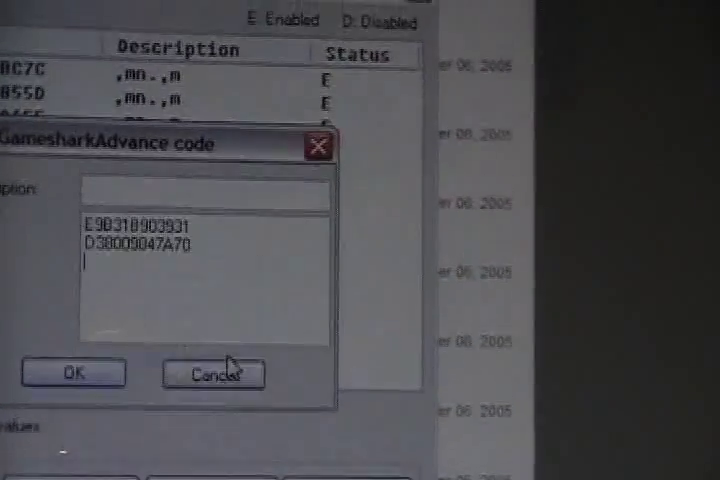
click(70, 350)
click(355, 457)
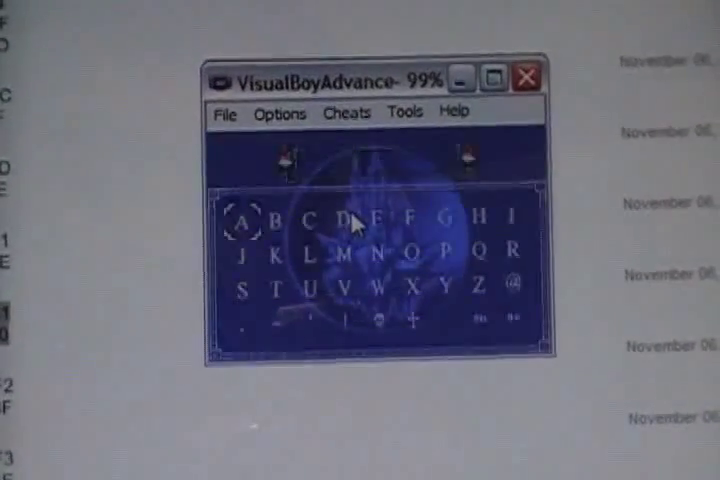
Step: Start a new game, accept the player name, and get through the opening dialogue
key(z)
key(z)
key(z)
key(Return)
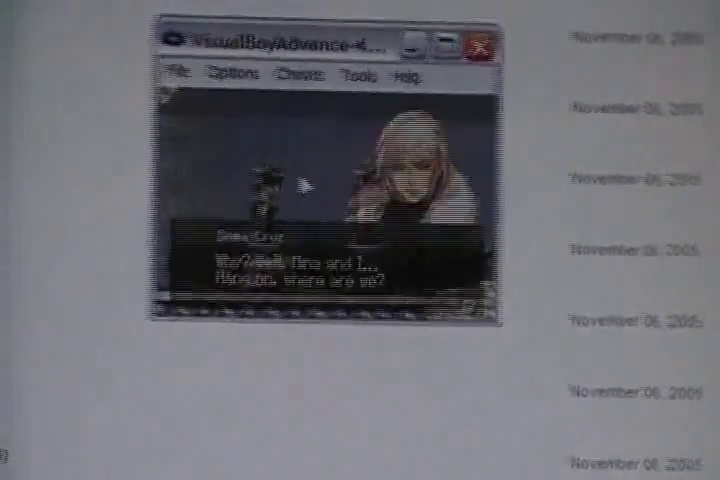
key(z)
key(z)
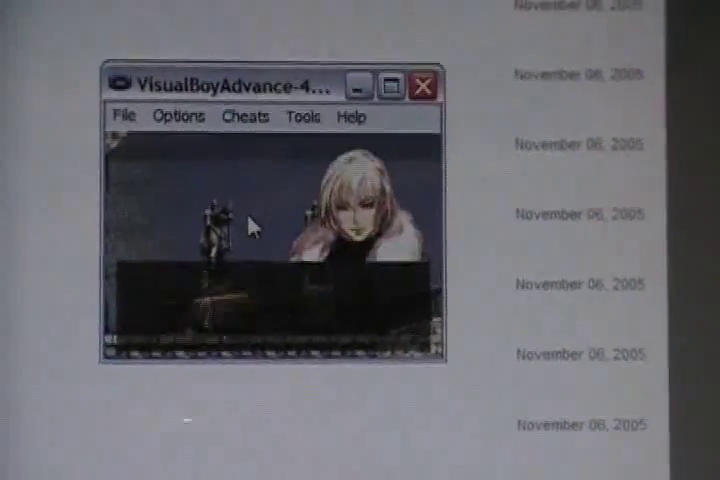
key(z)
key(z)
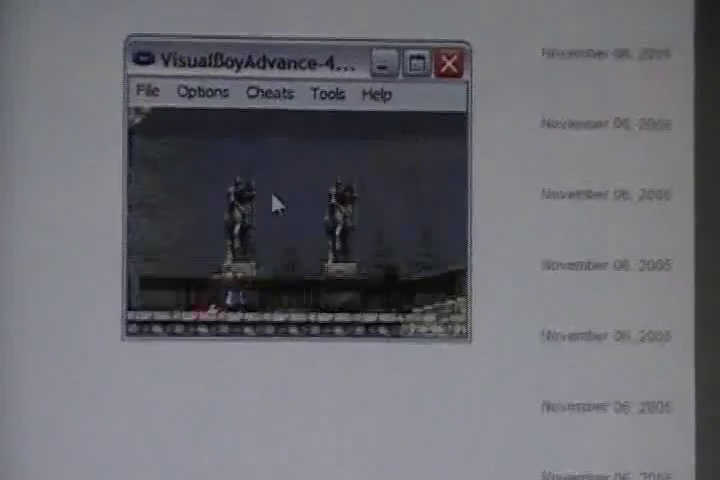
key(z)
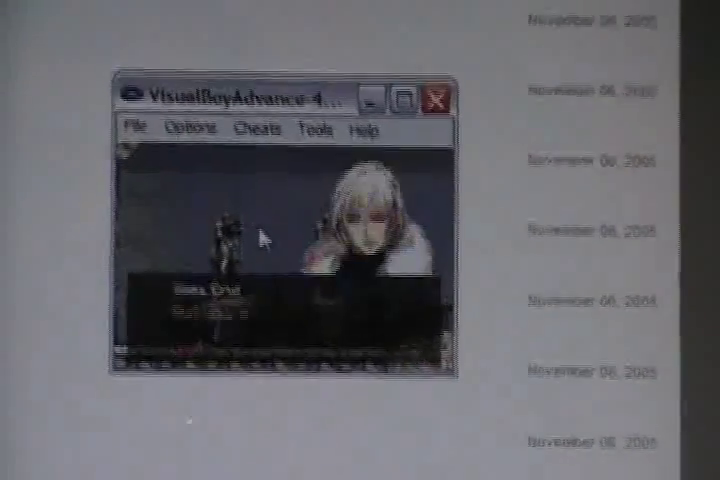
key(z)
key(z)
key(z)
Step: Walk Soma right through the Castle Corridor and staircase room up to the robed figure
key(Right)
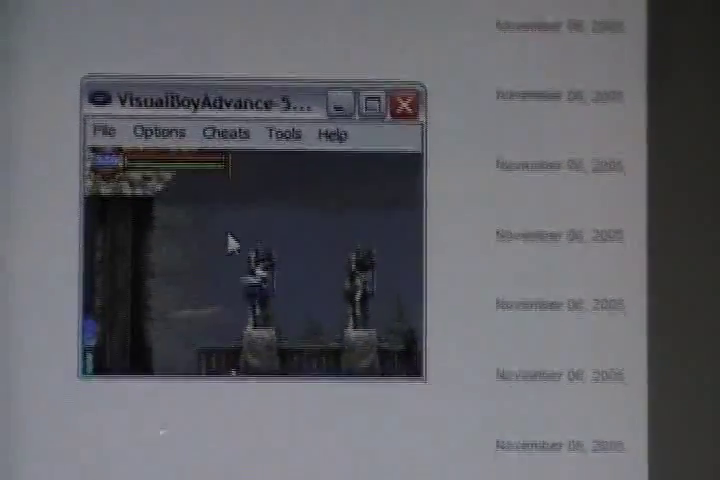
key(Right)
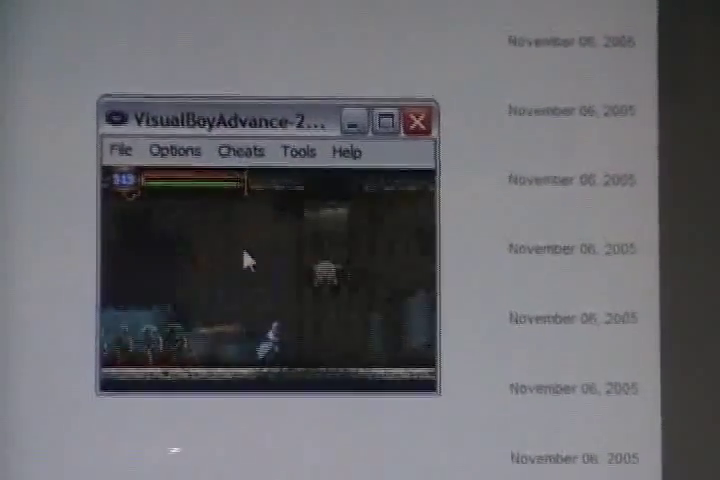
key(x)
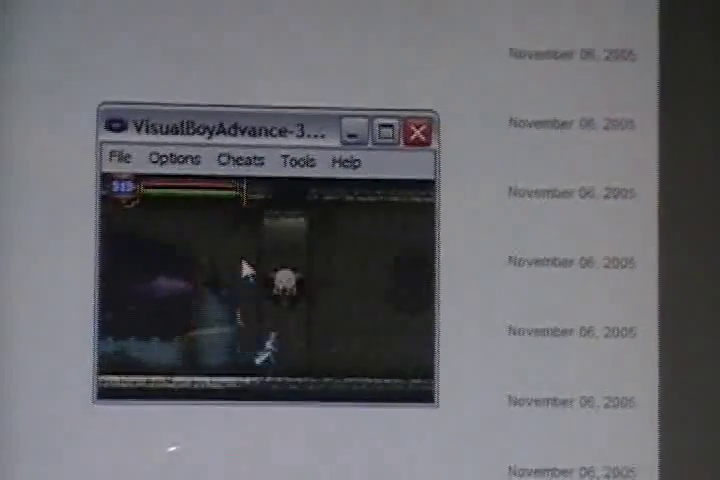
key(Right)
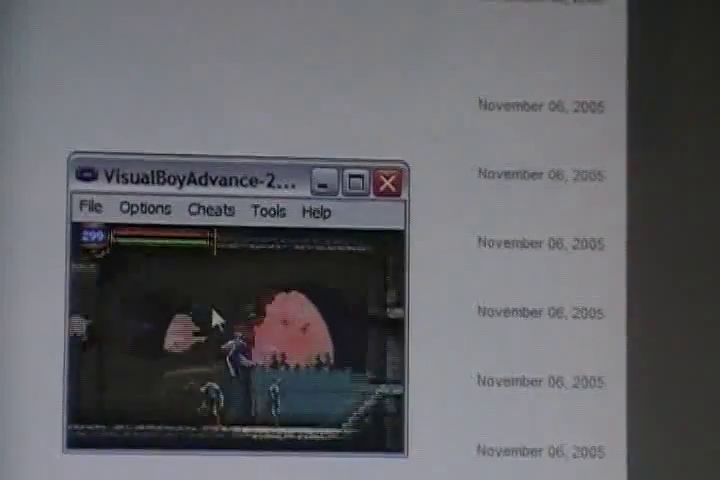
key(Right)
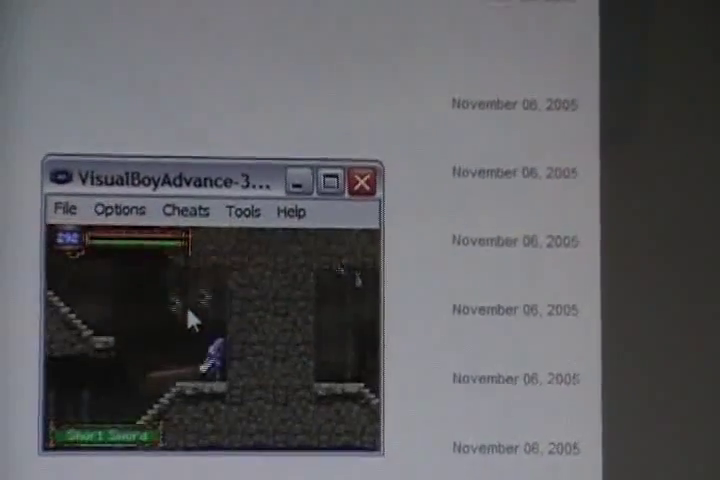
key(Right)
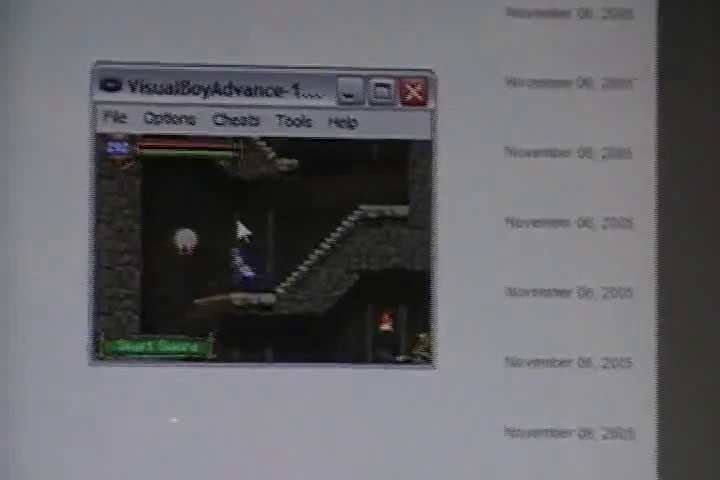
key(Right)
key(Right)
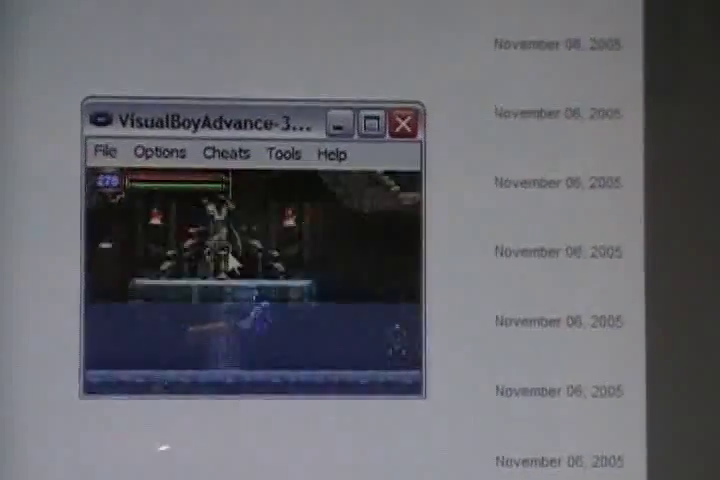
key(Right)
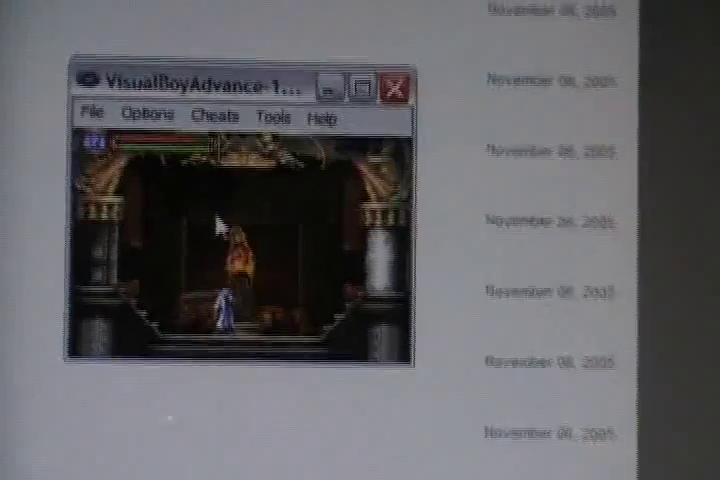
key(Right)
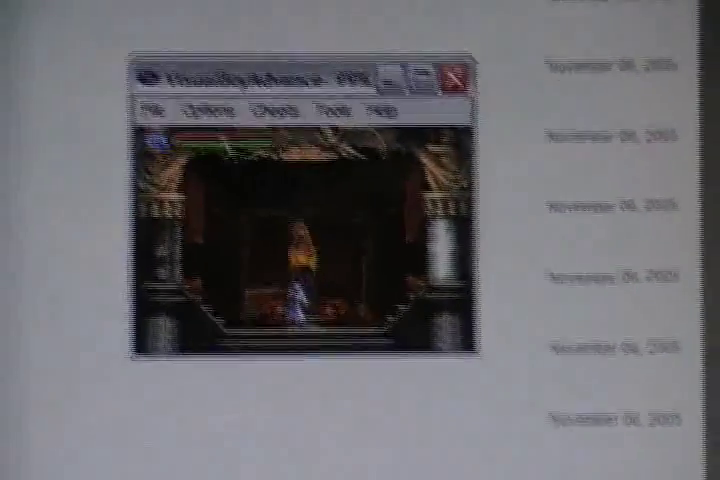
Step: Bring up the Options menu to check the Joypad controls
click(234, 135)
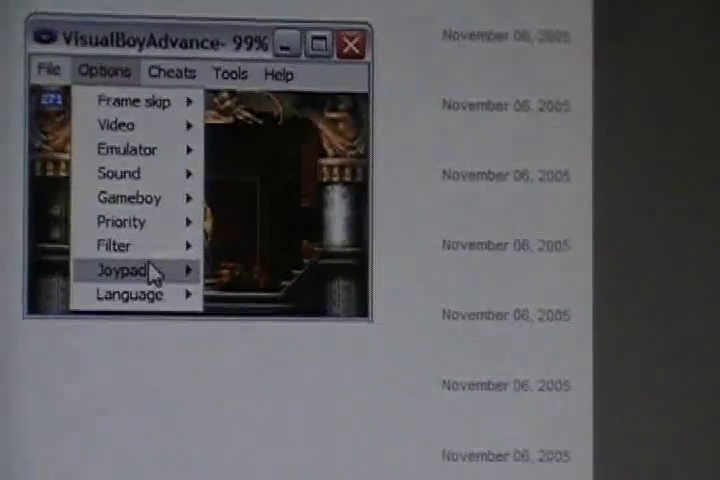